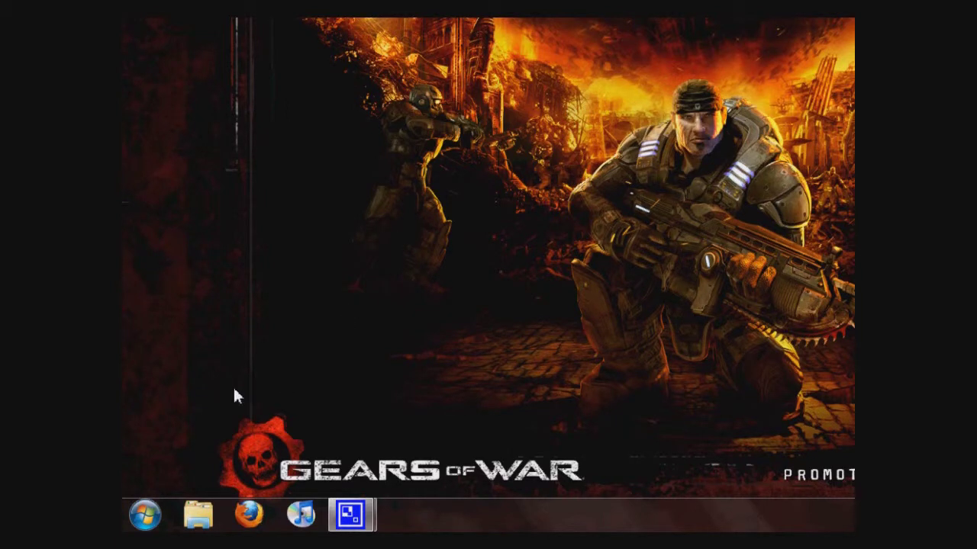
- Open Computer Management from the Computer entry's Manage option in the Start menu
{"action": "left_click", "coordinate": [145, 515]}
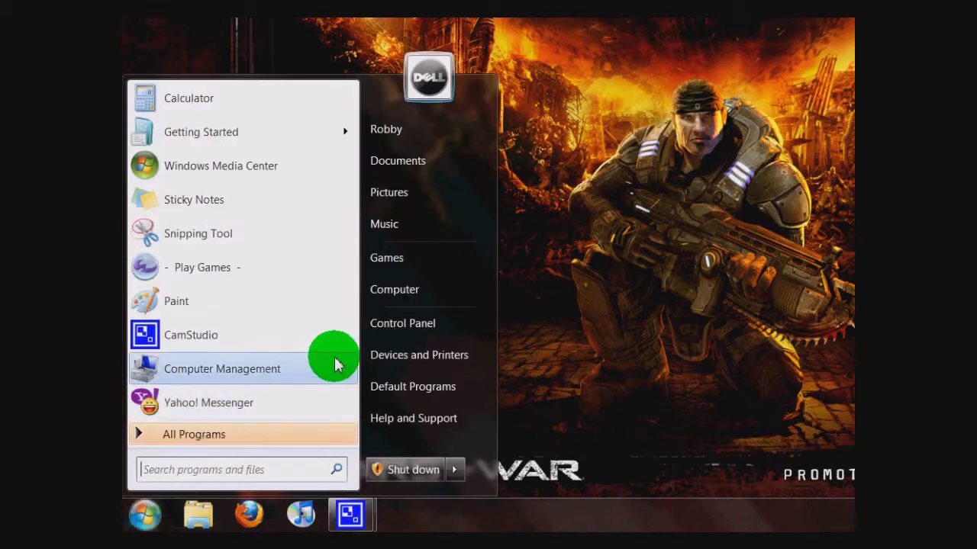
{"action": "right_click", "coordinate": [408, 294]}
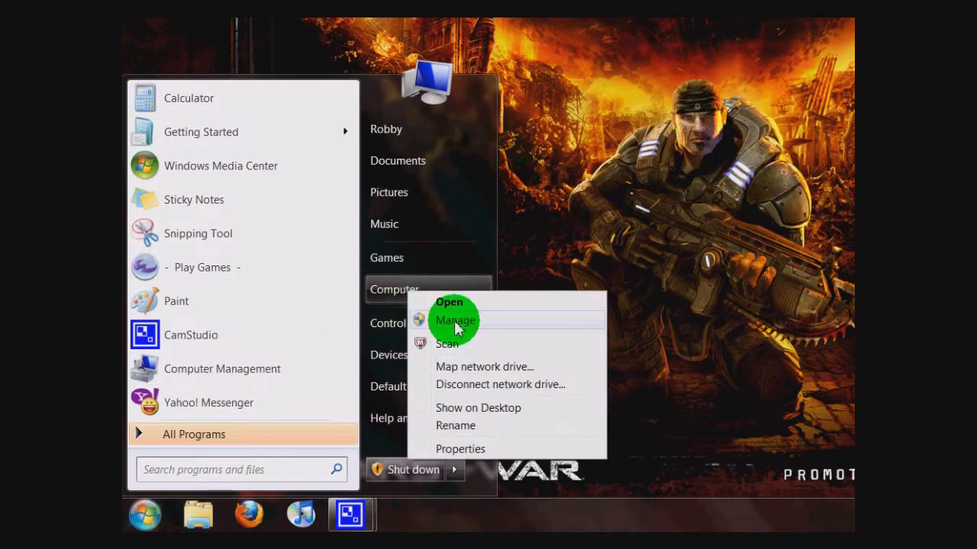
{"action": "left_click", "coordinate": [484, 324]}
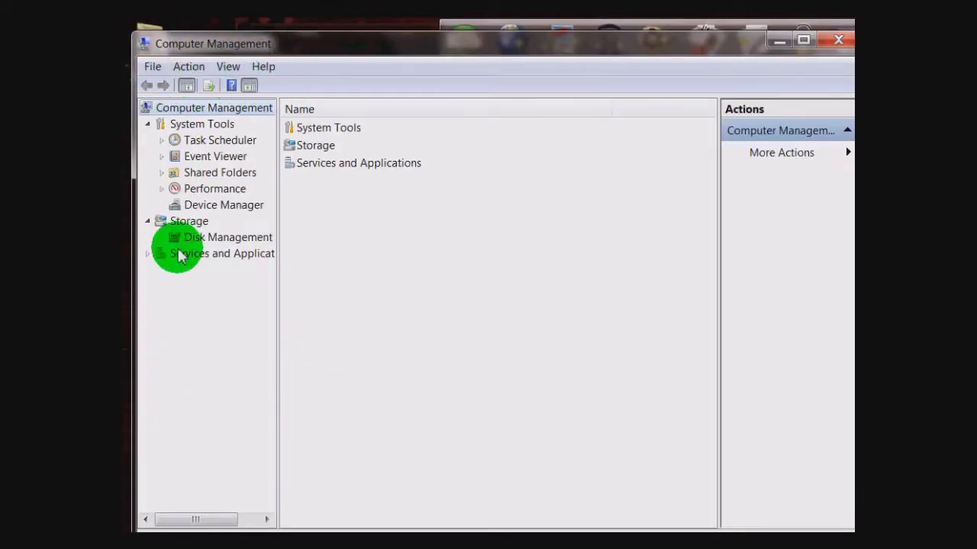
- Show Disk Management in a maximized window listing Disk 0's OEM, RECOVERY and OS (C:) partitions
{"action": "left_click", "coordinate": [212, 239]}
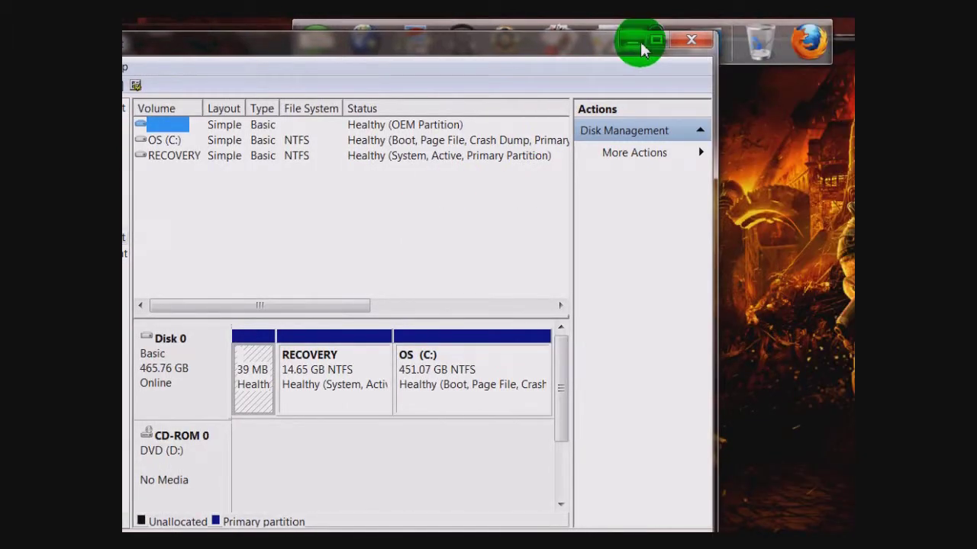
{"action": "left_click", "coordinate": [657, 40]}
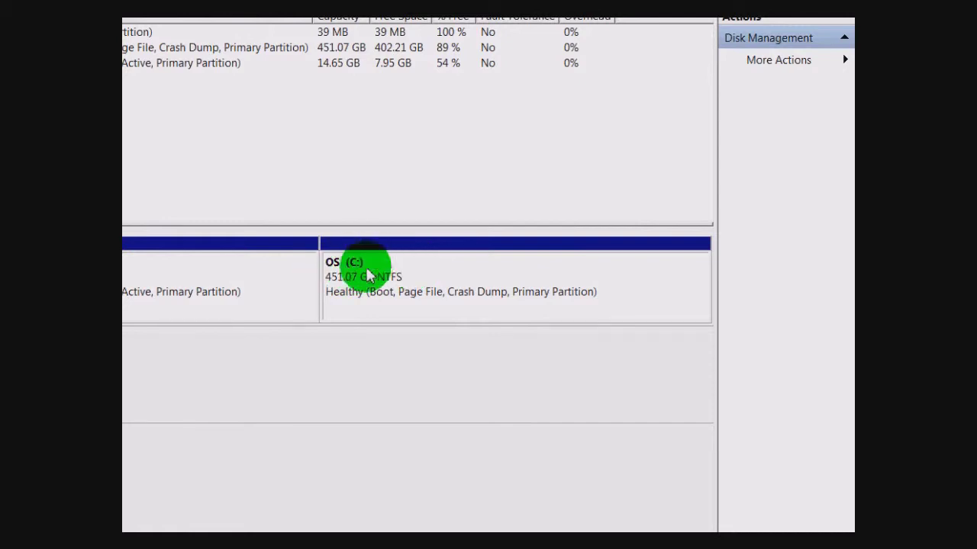
- Open Shrink Volume for OS (C:), which reports 223622 MB available to shrink
{"action": "right_click", "coordinate": [423, 279]}
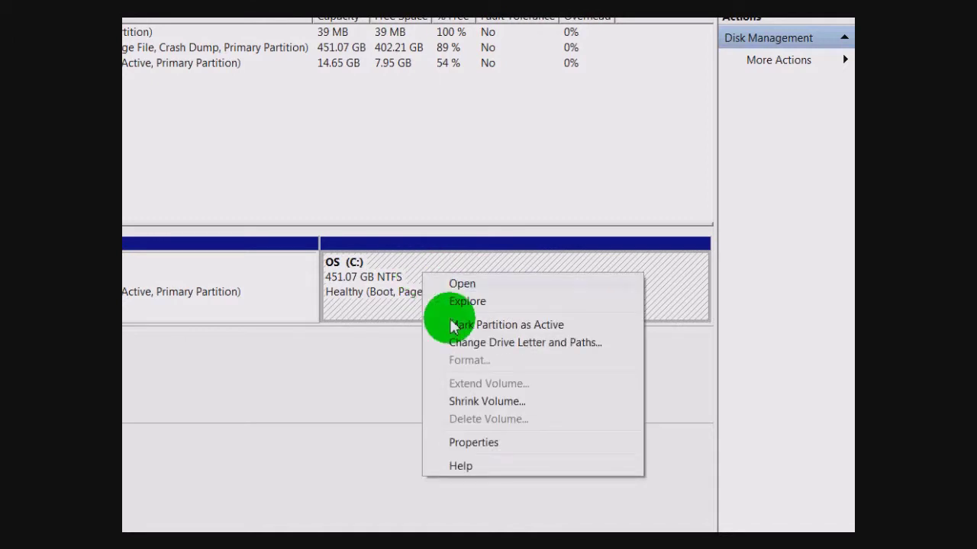
{"action": "left_click", "coordinate": [513, 411]}
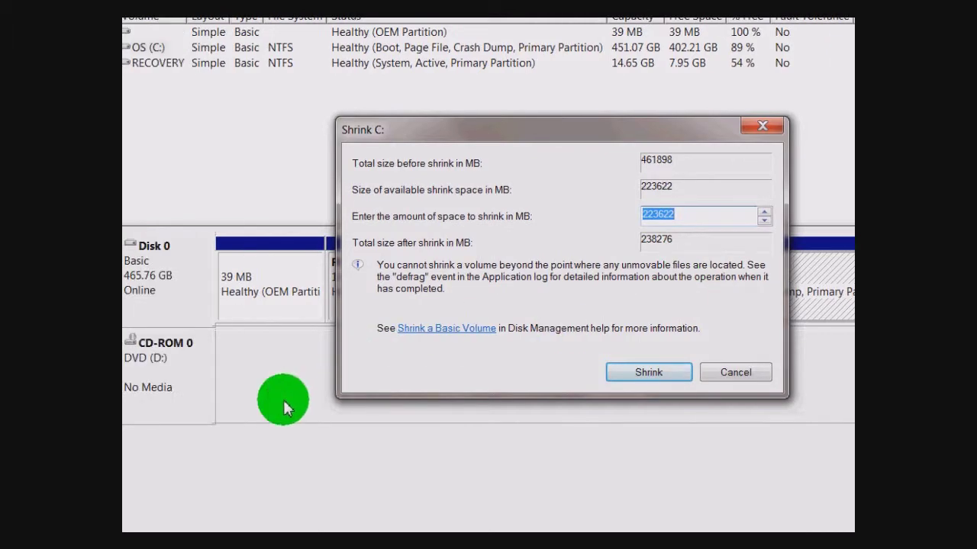
{"action": "left_click", "coordinate": [145, 514]}
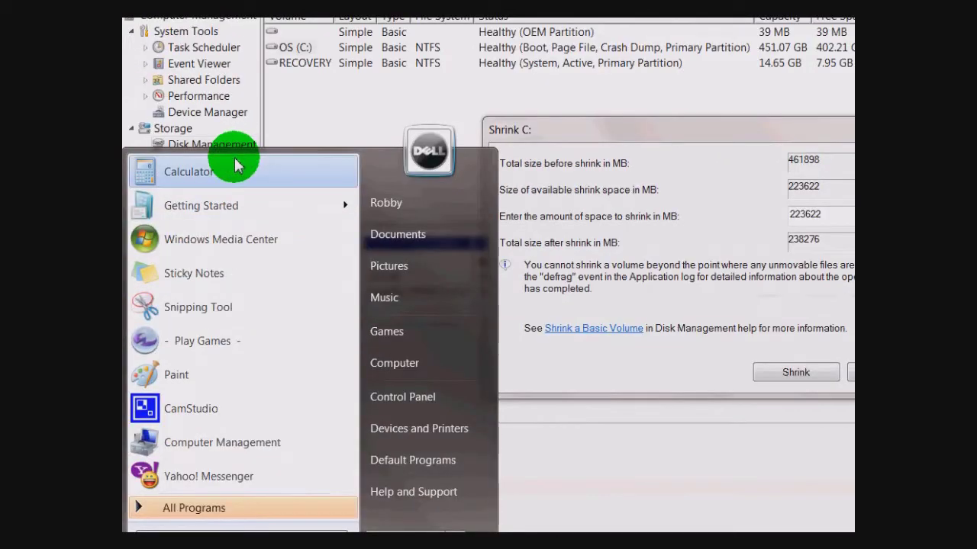
- Calculate 1024 × 50 = 51200 MB in Calculator, then return to the Shrink C: dialog
{"action": "left_click", "coordinate": [229, 95]}
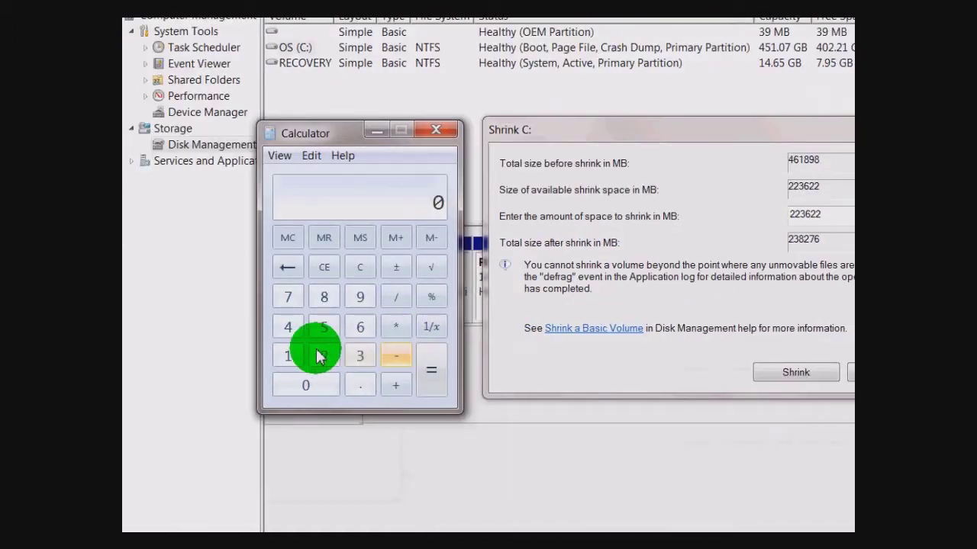
{"action": "left_click", "coordinate": [288, 357]}
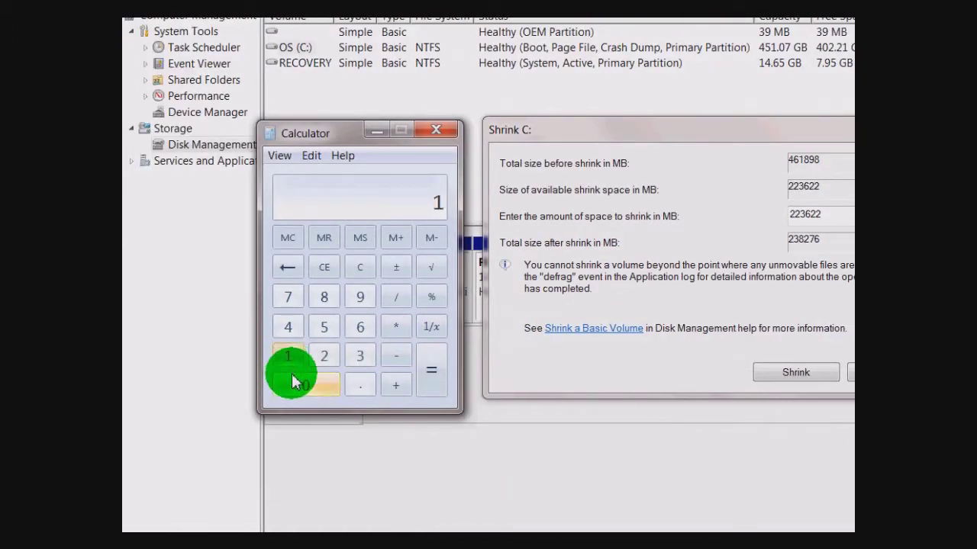
{"action": "left_click", "coordinate": [305, 386]}
{"action": "left_click", "coordinate": [324, 356]}
{"action": "left_click", "coordinate": [288, 326]}
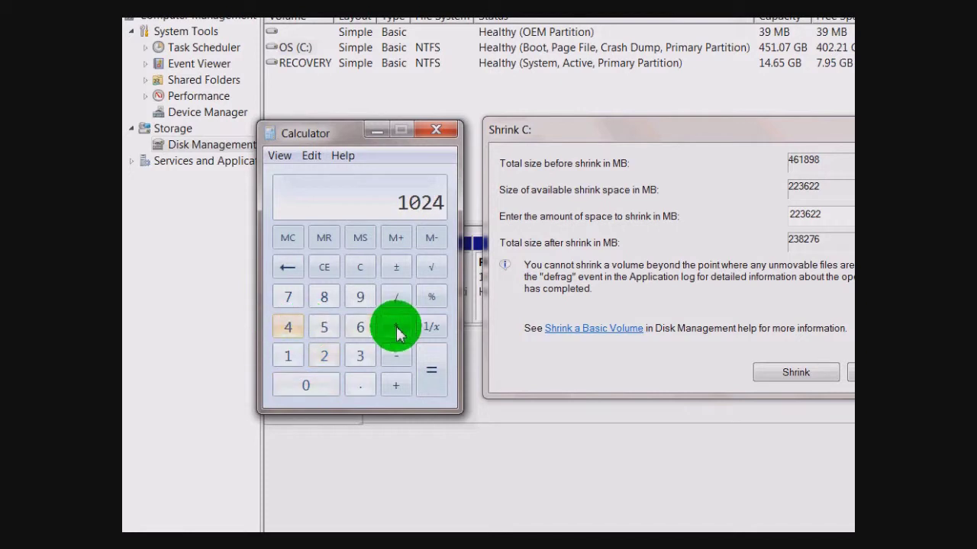
{"action": "left_click", "coordinate": [397, 328]}
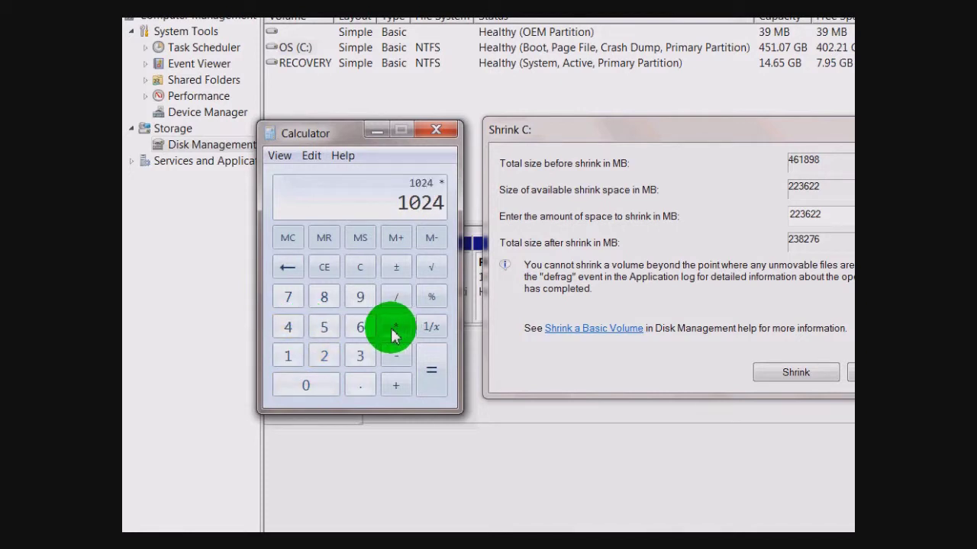
{"action": "type", "text": "50"}
{"action": "key", "text": "Return"}
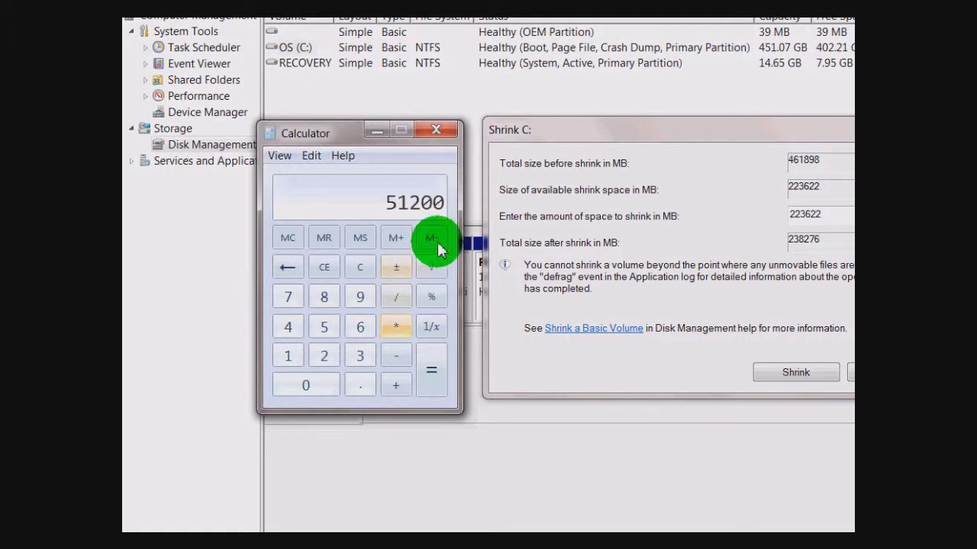
{"action": "left_click", "coordinate": [639, 221]}
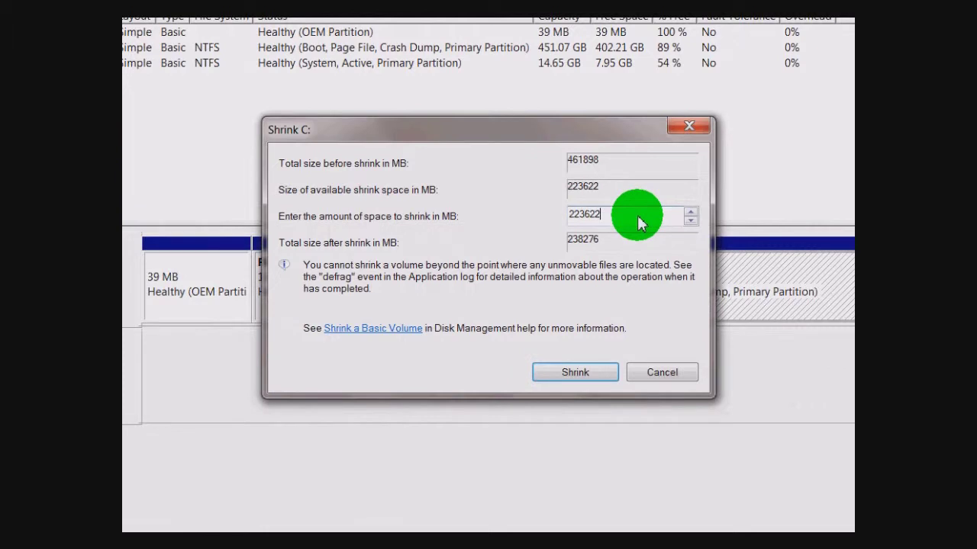
- Shrink C: by 51200 MB, leaving 50.00 GB of unallocated space
{"action": "double_click", "coordinate": [640, 222]}
{"action": "type", "text": "5"}
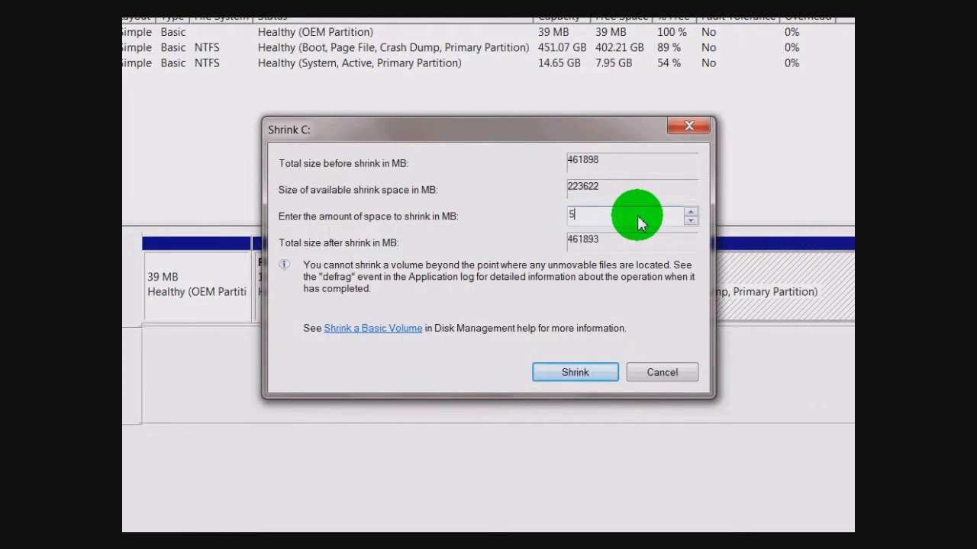
{"action": "type", "text": "1200"}
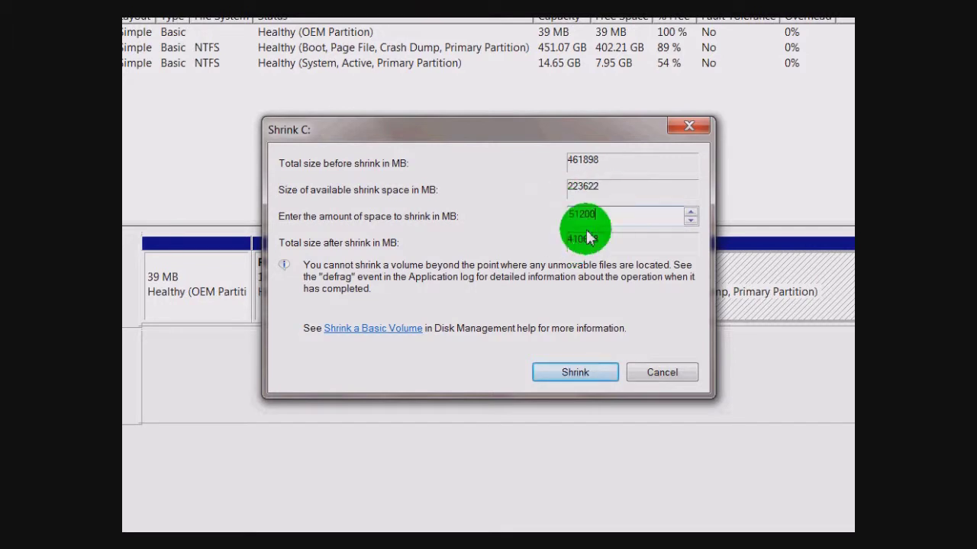
{"action": "left_click", "coordinate": [574, 371]}
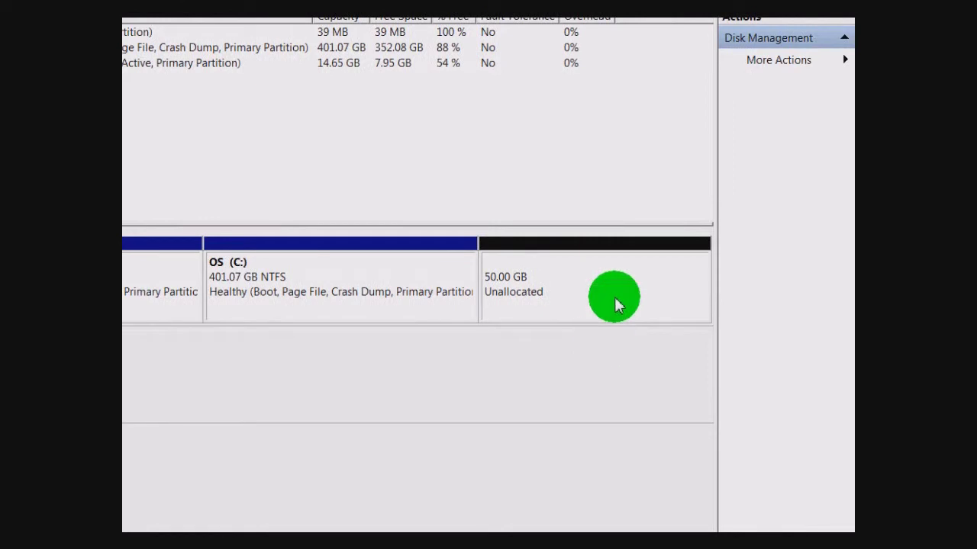
- Start a New Simple Volume on the 50.00 GB unallocated space, keeping the default 51200 MB size
{"action": "right_click", "coordinate": [509, 289]}
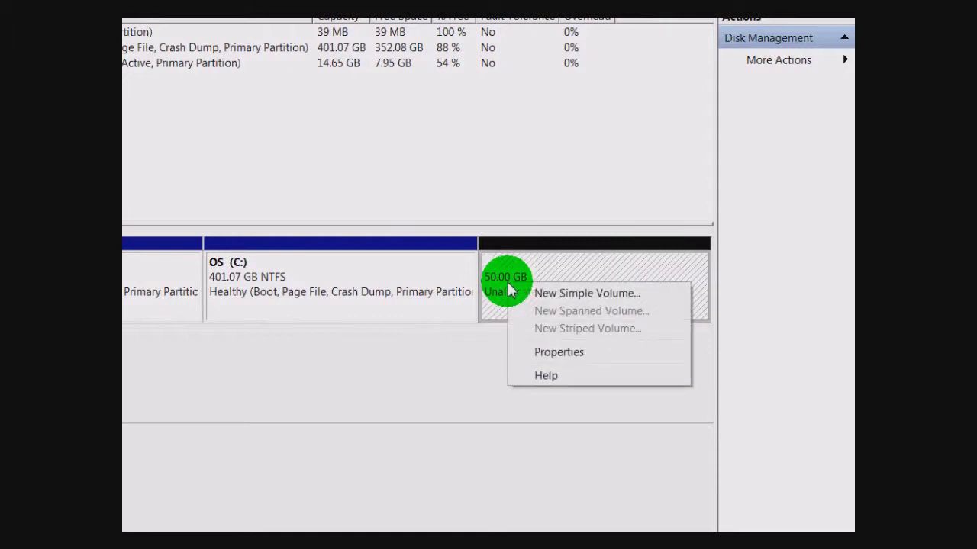
{"action": "left_click", "coordinate": [544, 302]}
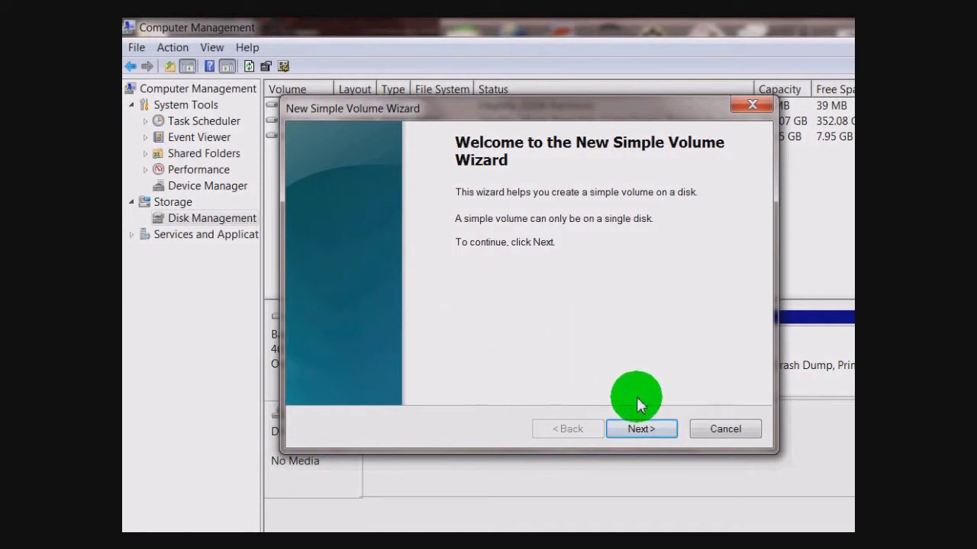
{"action": "left_click", "coordinate": [640, 431]}
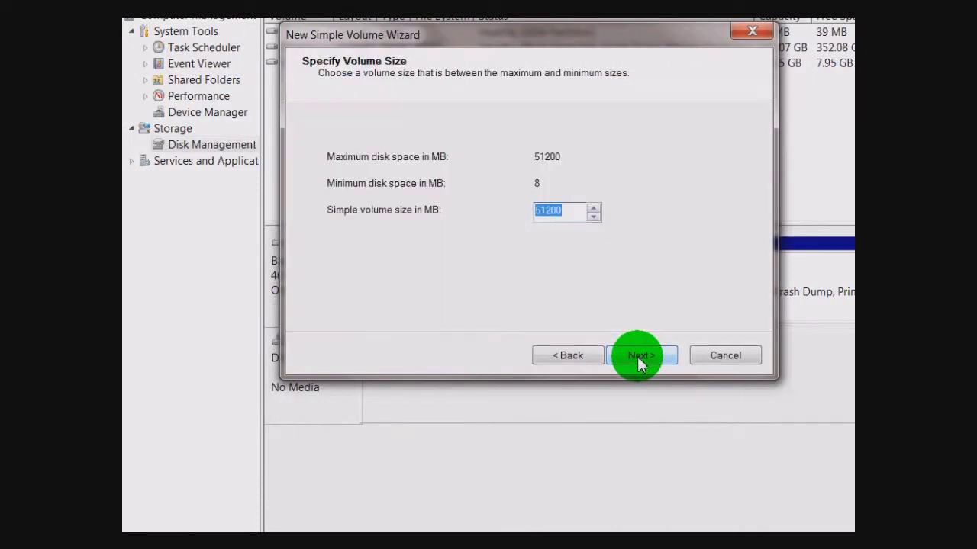
{"action": "left_click", "coordinate": [639, 358]}
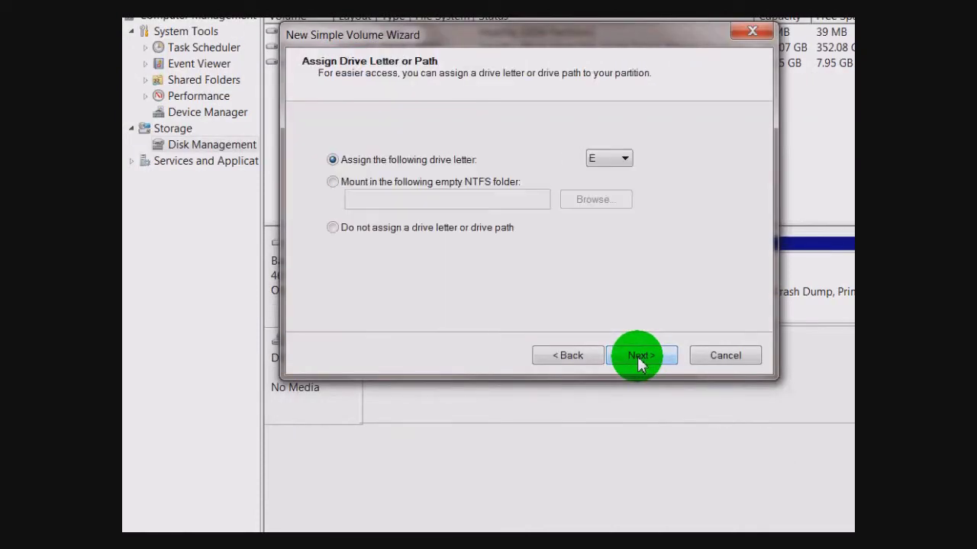
- Assign drive letter Z and set the NTFS volume label to YouTube with quick format
{"action": "left_click", "coordinate": [619, 159]}
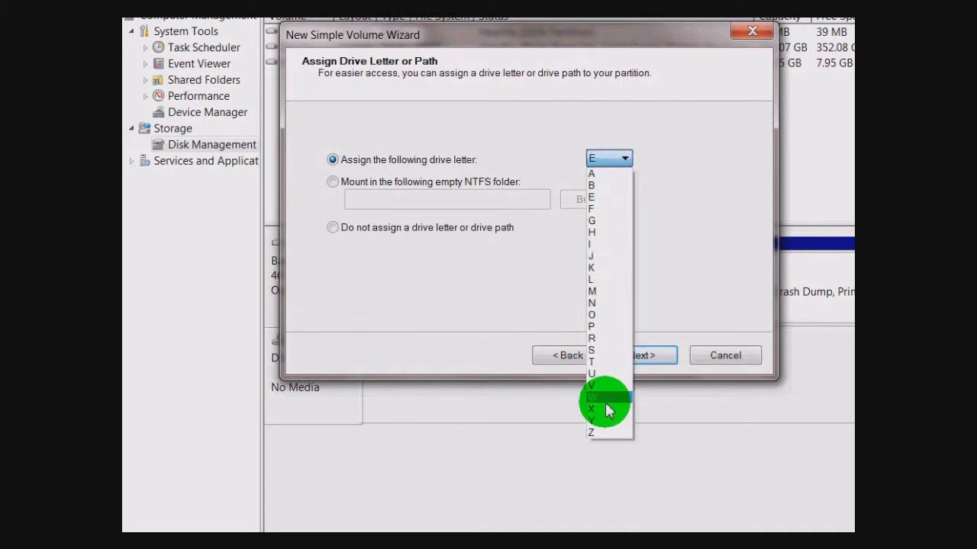
{"action": "left_click", "coordinate": [603, 433]}
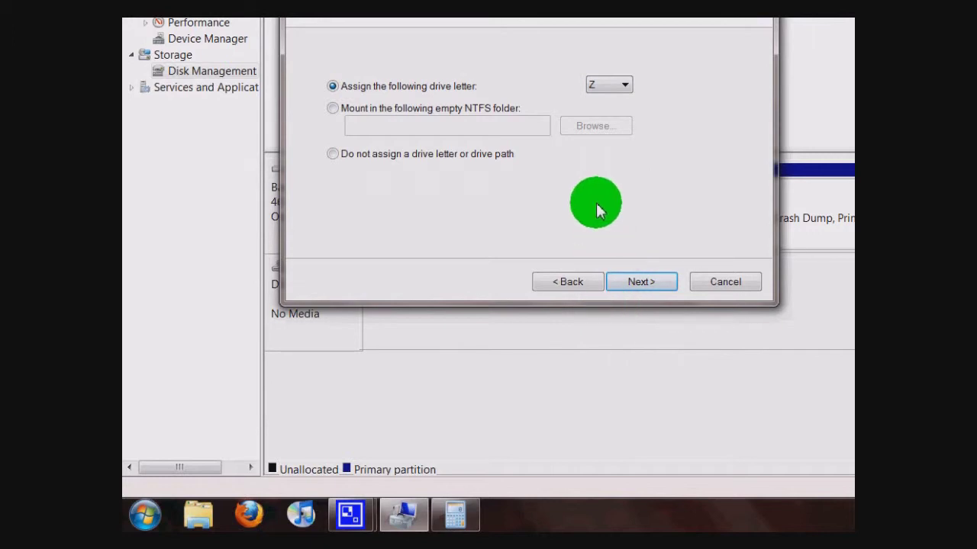
{"action": "left_click", "coordinate": [624, 287]}
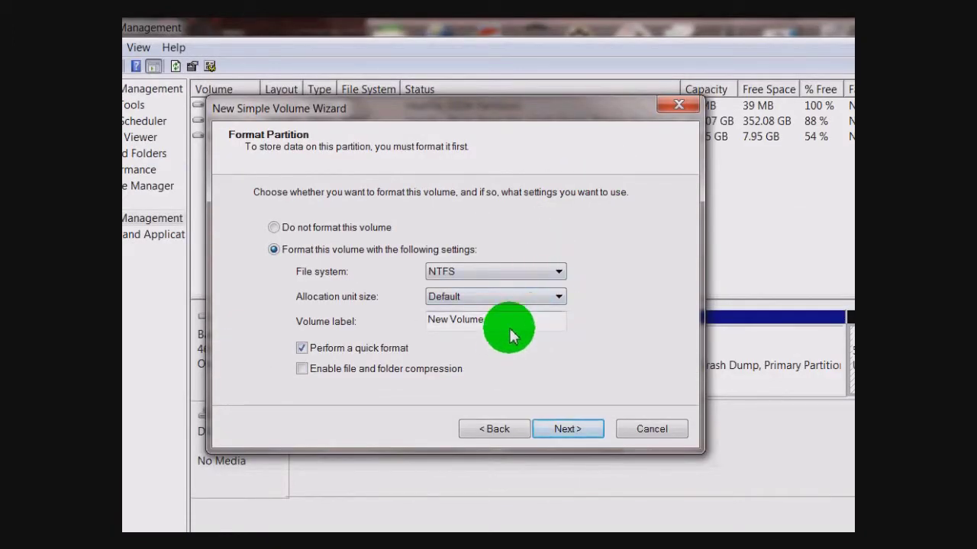
{"action": "left_click_drag", "start_coordinate": [506, 327], "coordinate": [416, 324]}
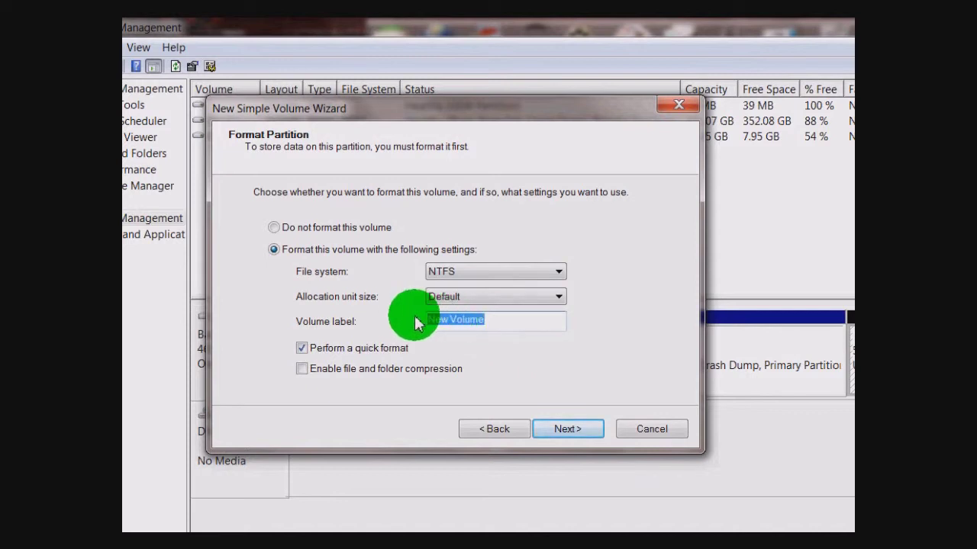
{"action": "type", "text": "Y"}
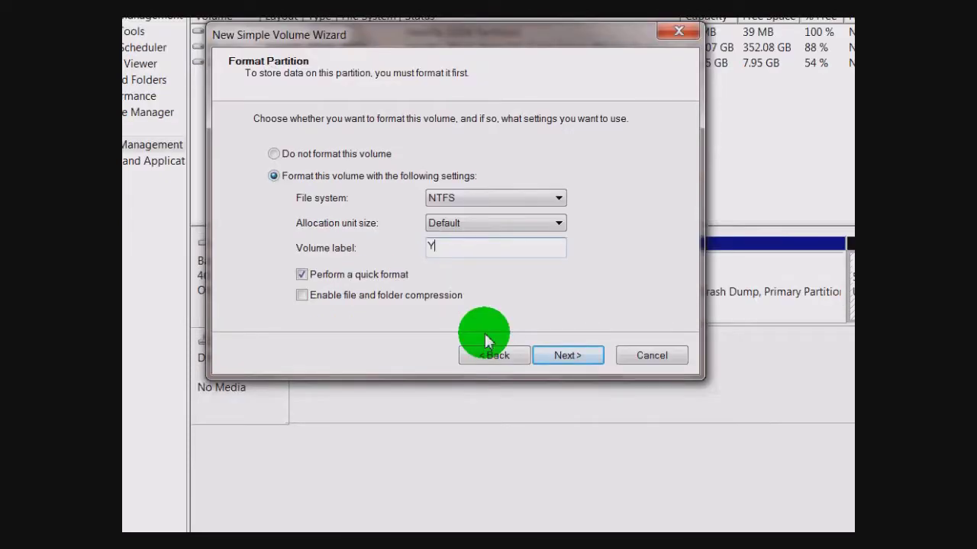
{"action": "type", "text": "ouTube"}
{"action": "left_click", "coordinate": [568, 356]}
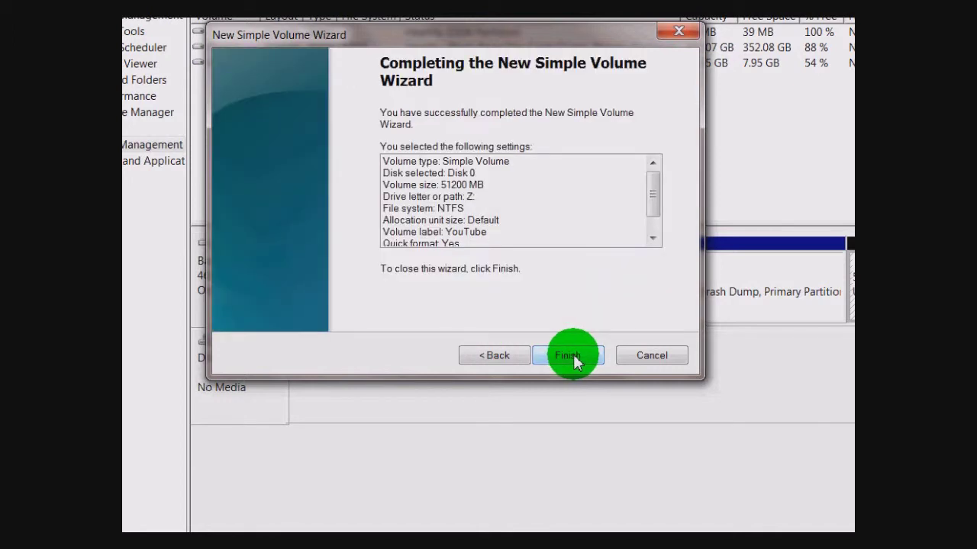
- Finish the wizard to create the 50.00 GB NTFS volume YouTube (Z:)
{"action": "left_click", "coordinate": [574, 357]}
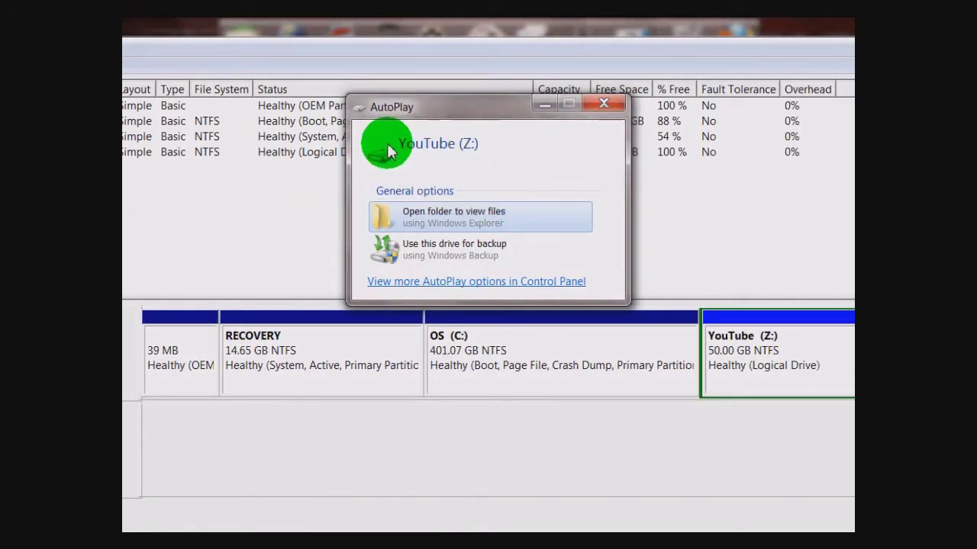
- Dismiss AutoPlay and check YouTube (Z:) in Computer is empty with 49.9 GB free, then close it
{"action": "left_click", "coordinate": [599, 111]}
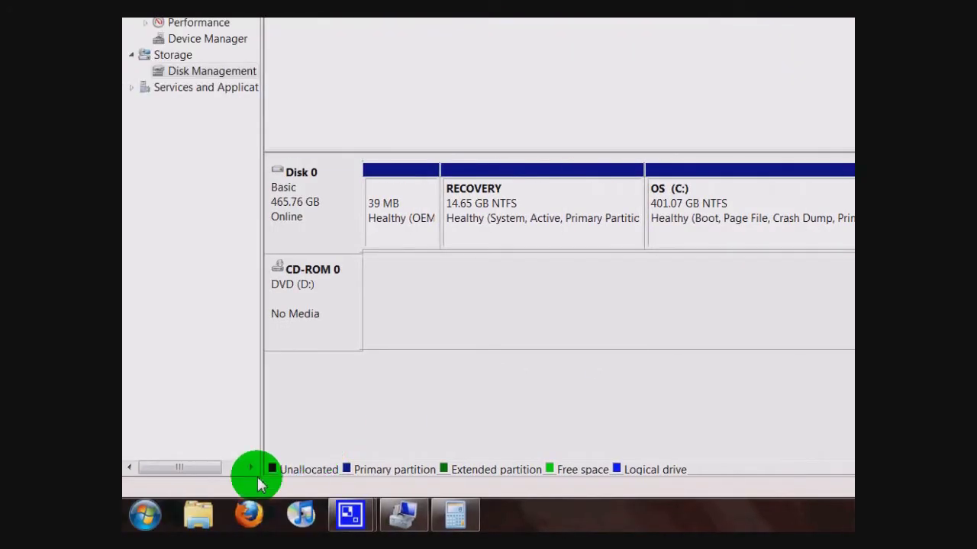
{"action": "left_click", "coordinate": [145, 516]}
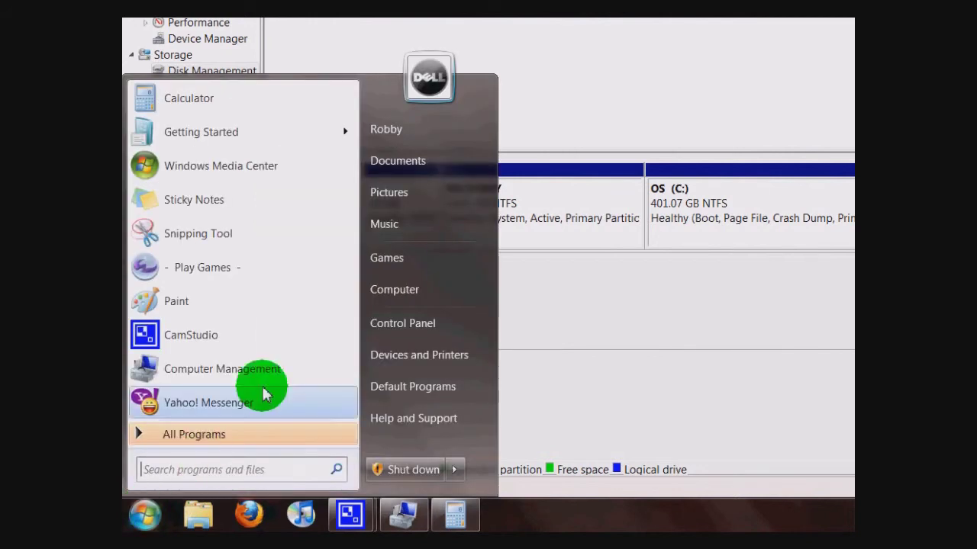
{"action": "left_click", "coordinate": [407, 289]}
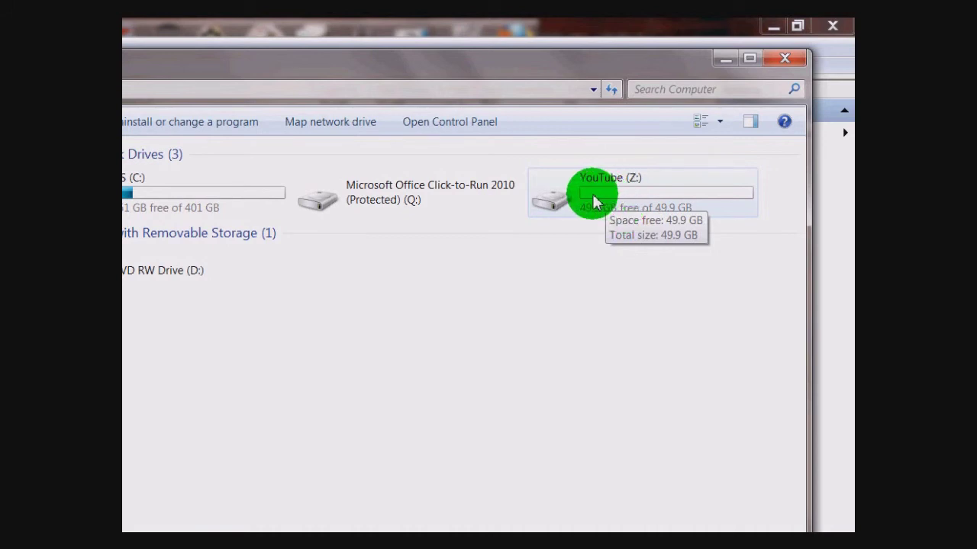
{"action": "double_click", "coordinate": [594, 203]}
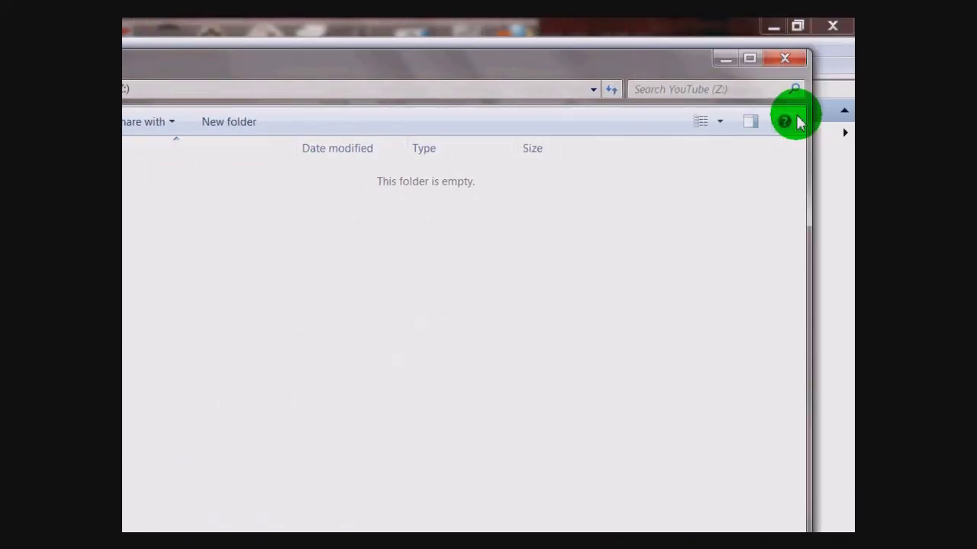
{"action": "left_click", "coordinate": [784, 58]}
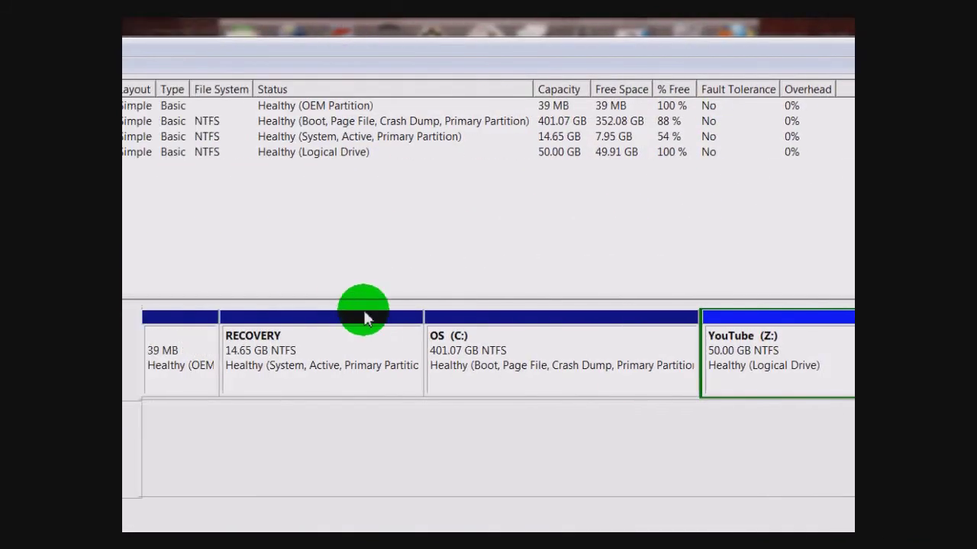